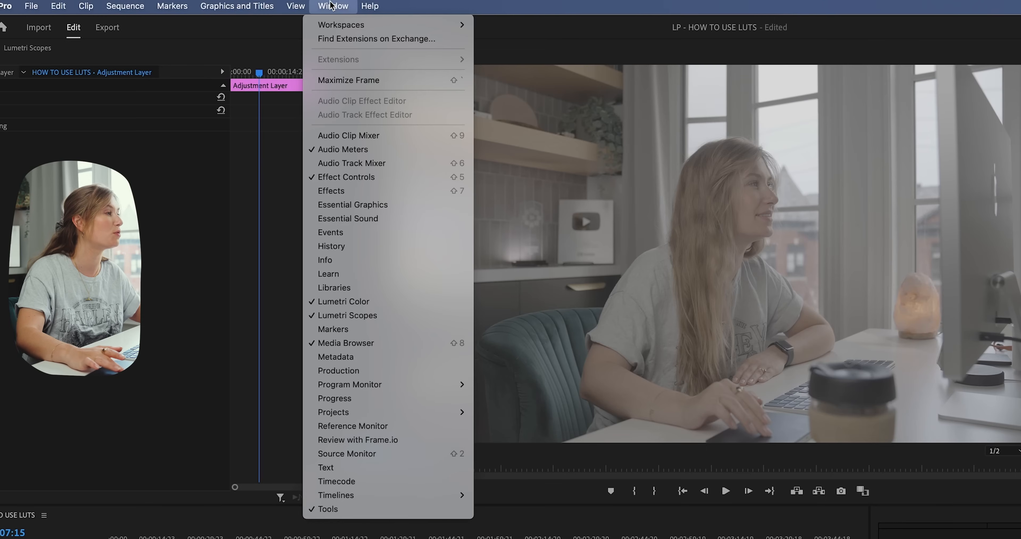
mouse_move(382, 6)
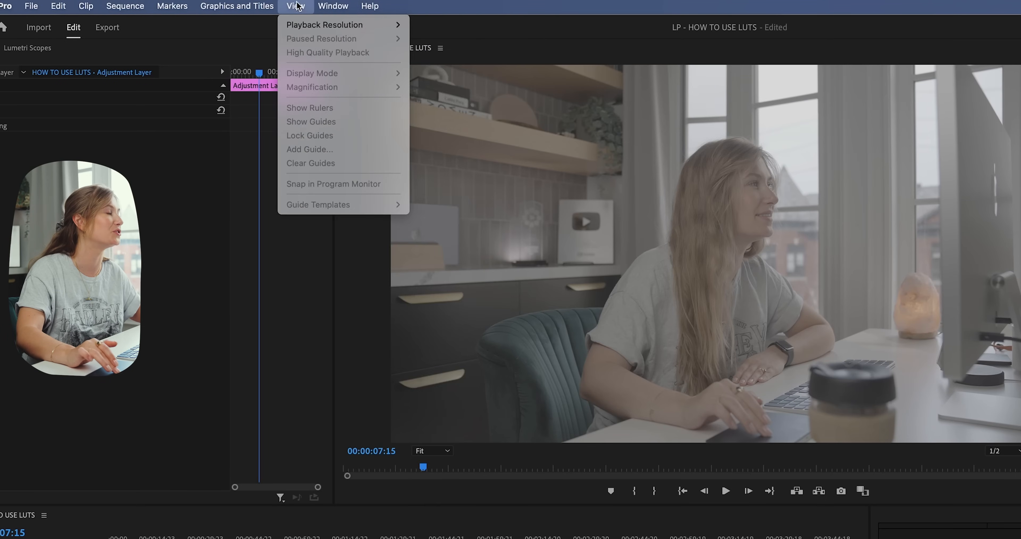
mouse_move(333, 6)
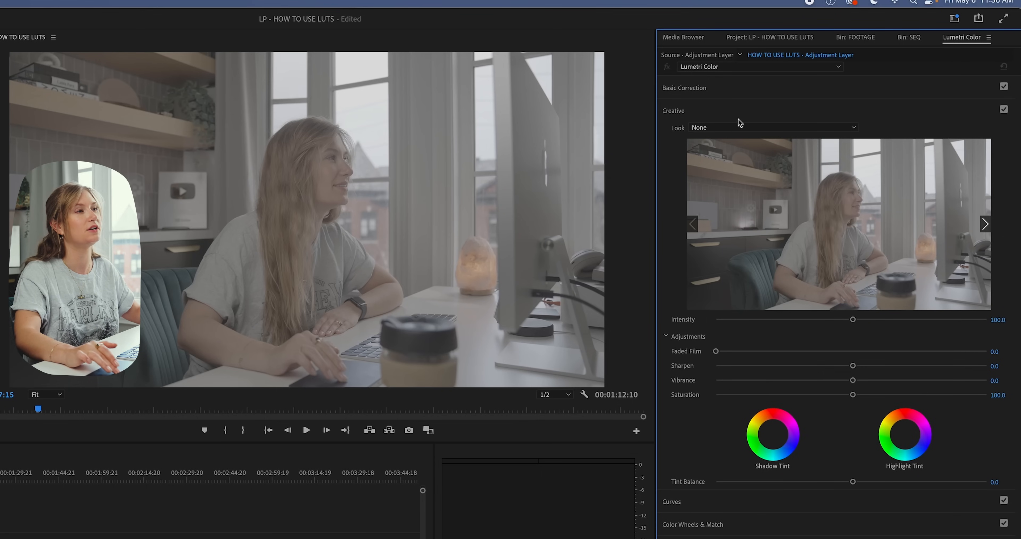
left_click(773, 111)
left_click(773, 111)
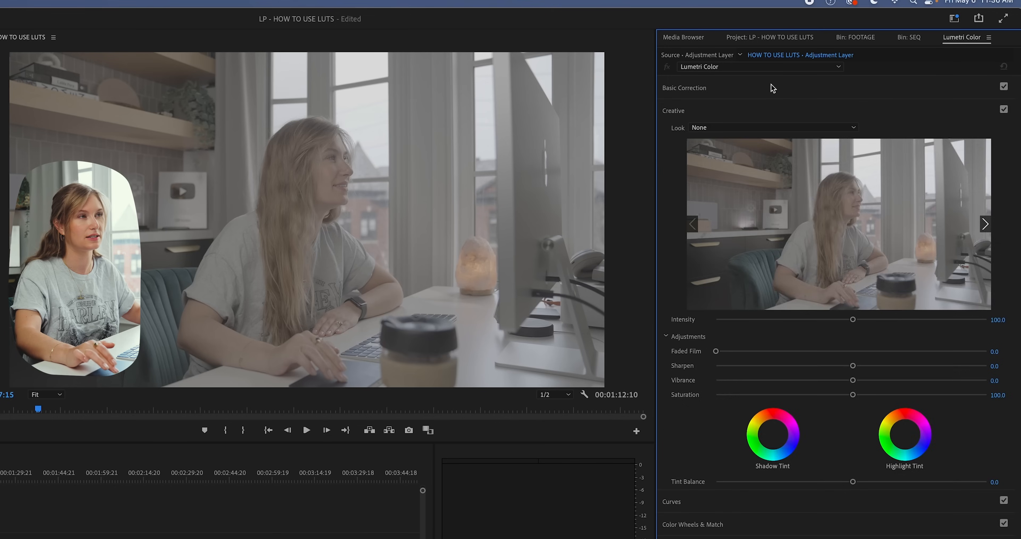
left_click(773, 88)
left_click(773, 88)
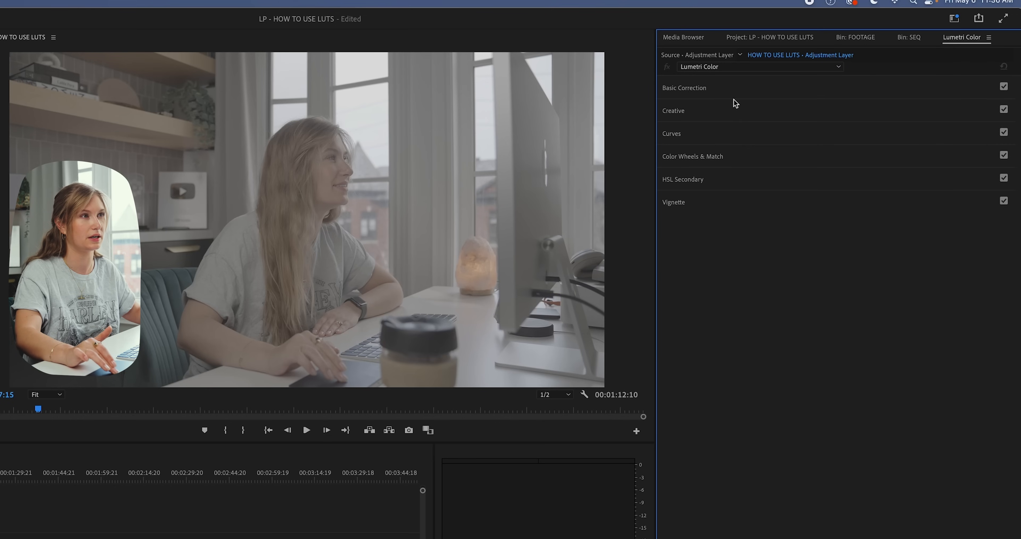
Load the GC_Spectre S-Log3-to-Rec709 cube LUT as the adjustment layer's Creative look and lower its intensity to about 82
left_click(735, 111)
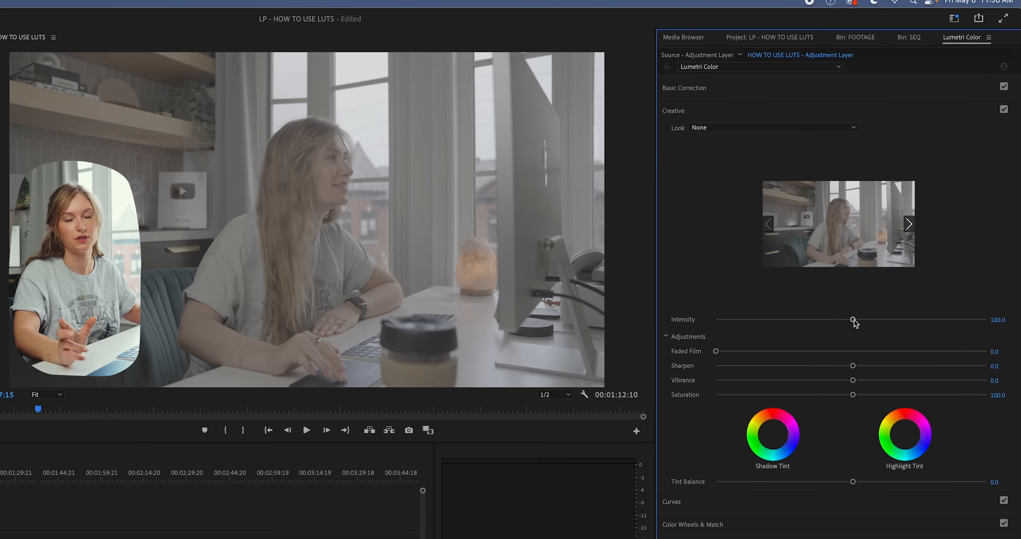
left_click(777, 126)
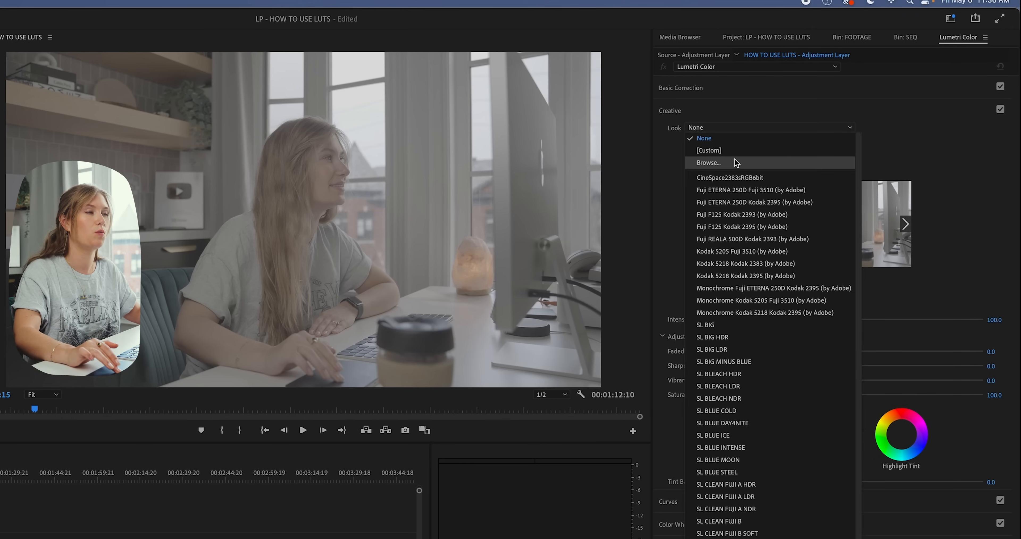
left_click(734, 164)
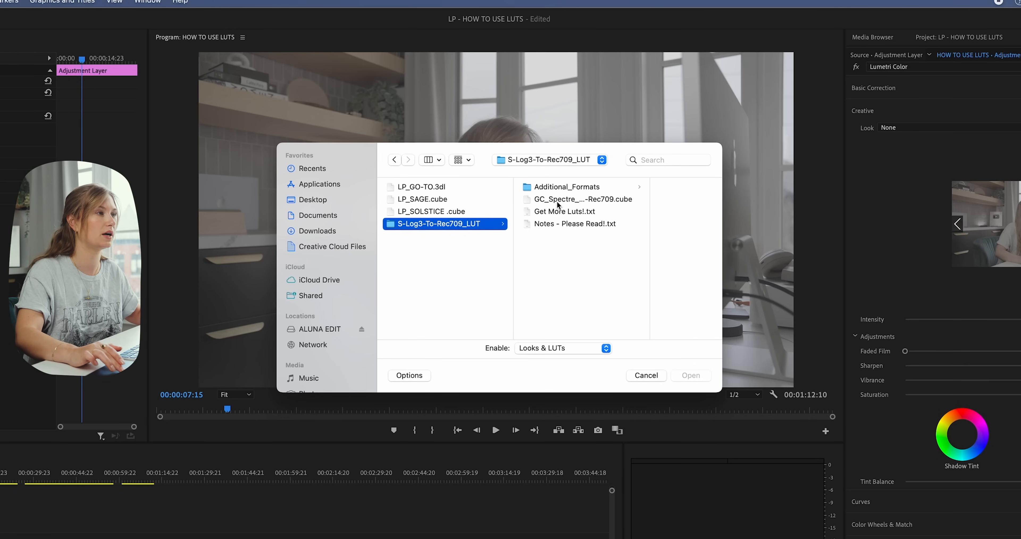
left_click(568, 201)
left_click(690, 375)
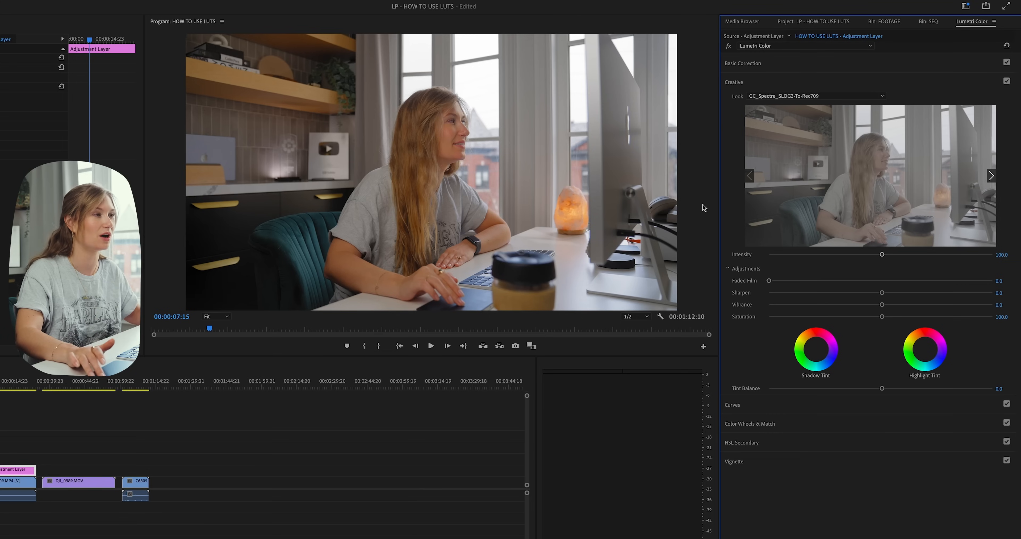
left_click_drag(882, 254, 861, 255)
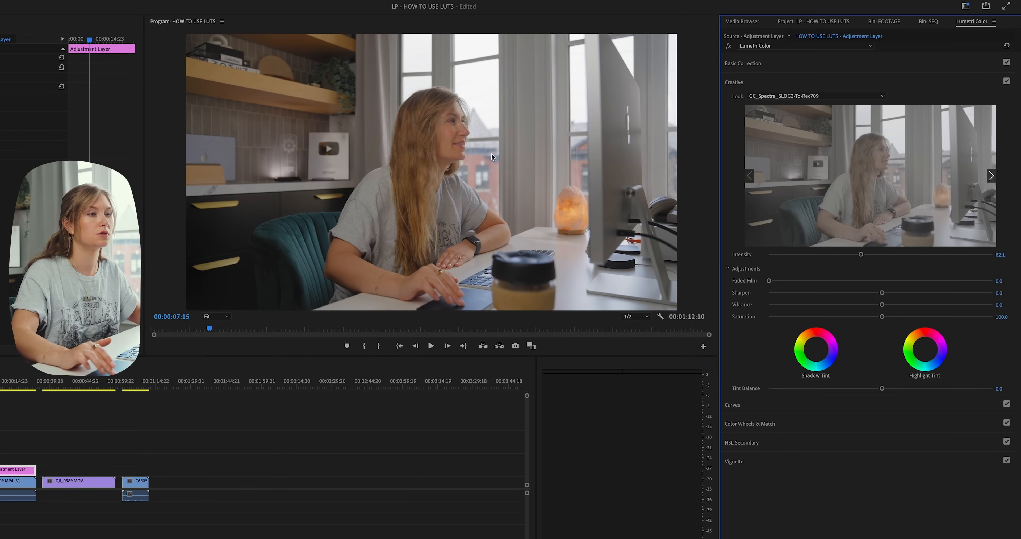
Sample the woman's hair colour for the Hue vs Sat curve and slightly lower the red-orange point to reduce its saturation
left_click(828, 407)
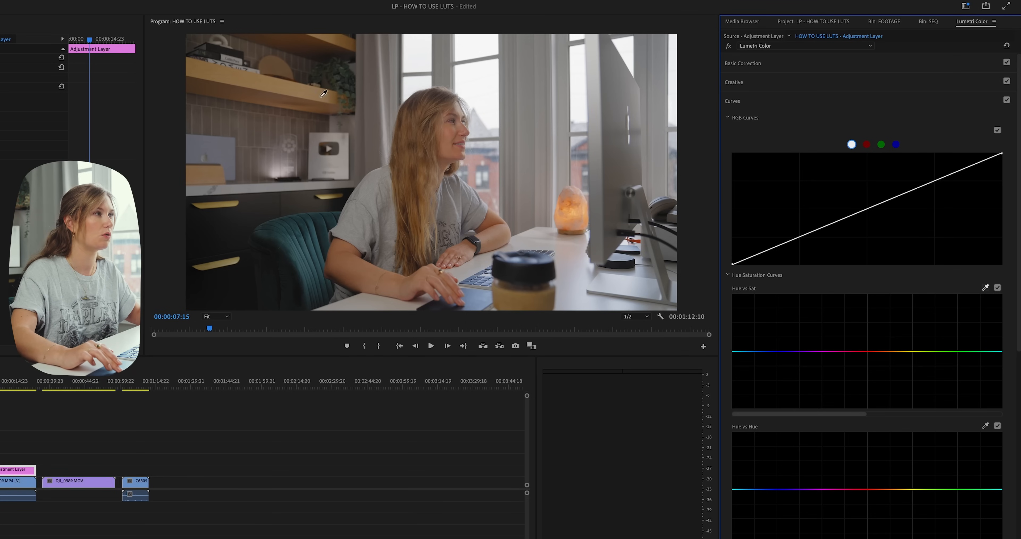
left_click(418, 156)
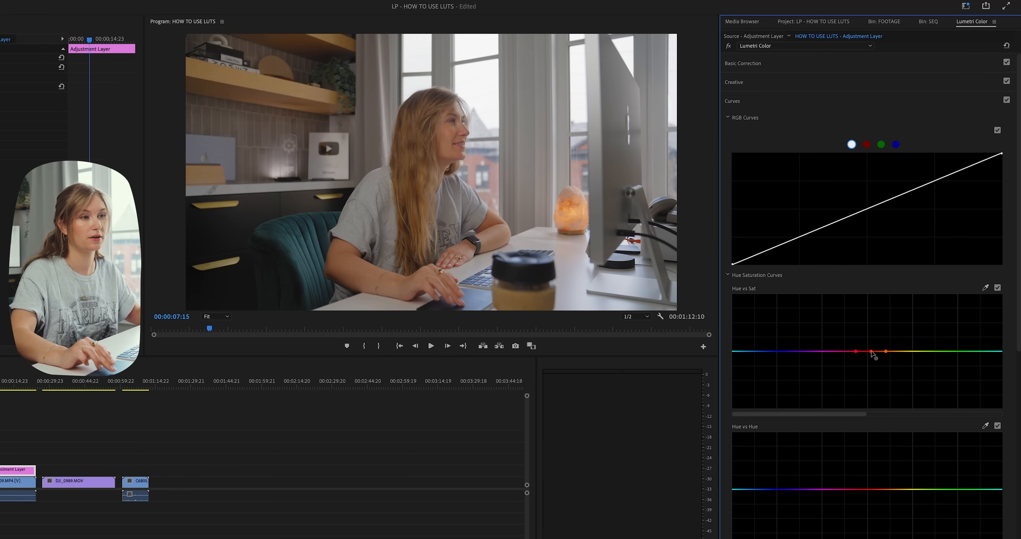
left_click_drag(871, 352, 873, 354)
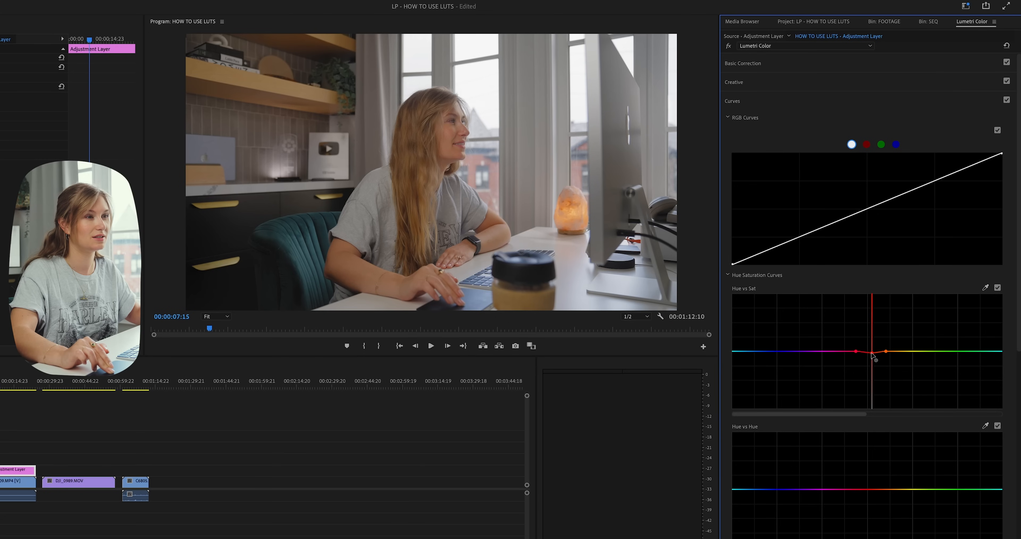
mouse_move(872, 355)
left_mouse_down()
mouse_move(865, 408)
mouse_move(868, 293)
mouse_move(868, 371)
mouse_move(869, 361)
left_mouse_up()
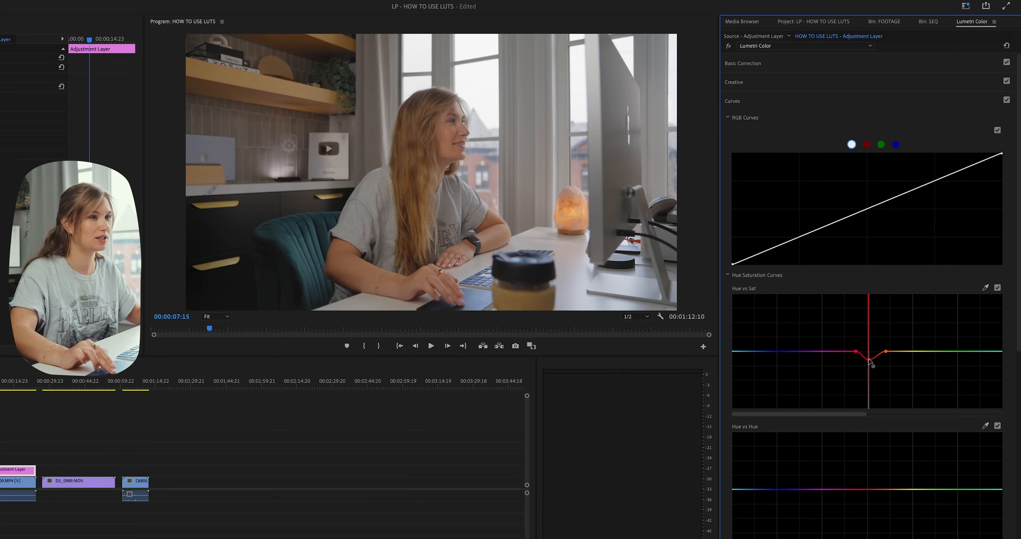
Duplicate the adjustment layer above C7209.MP4 onto the track above and remove the Lumetri Color effect from the copy
left_click(31, 442)
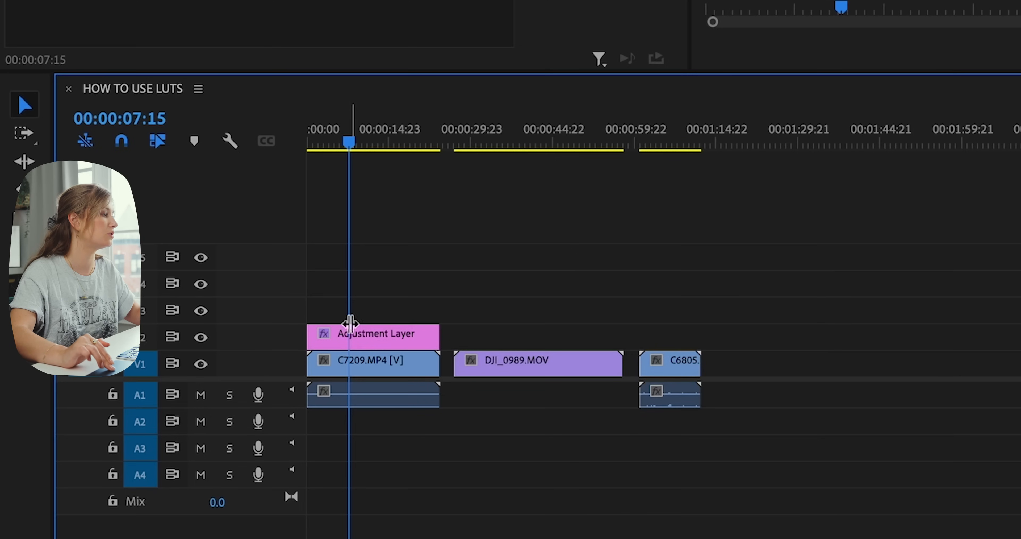
left_click(342, 336)
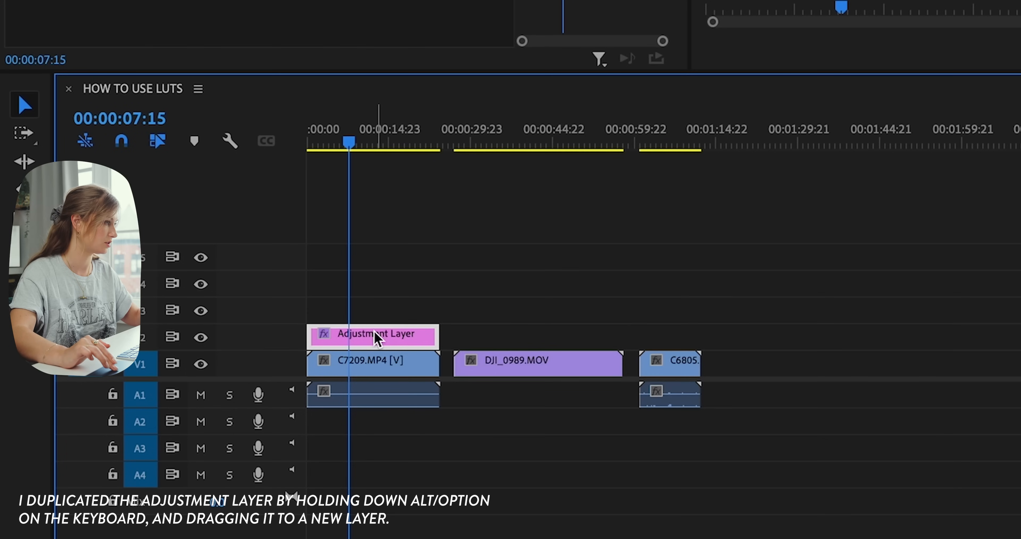
left_click_drag(374, 330, 370, 304)
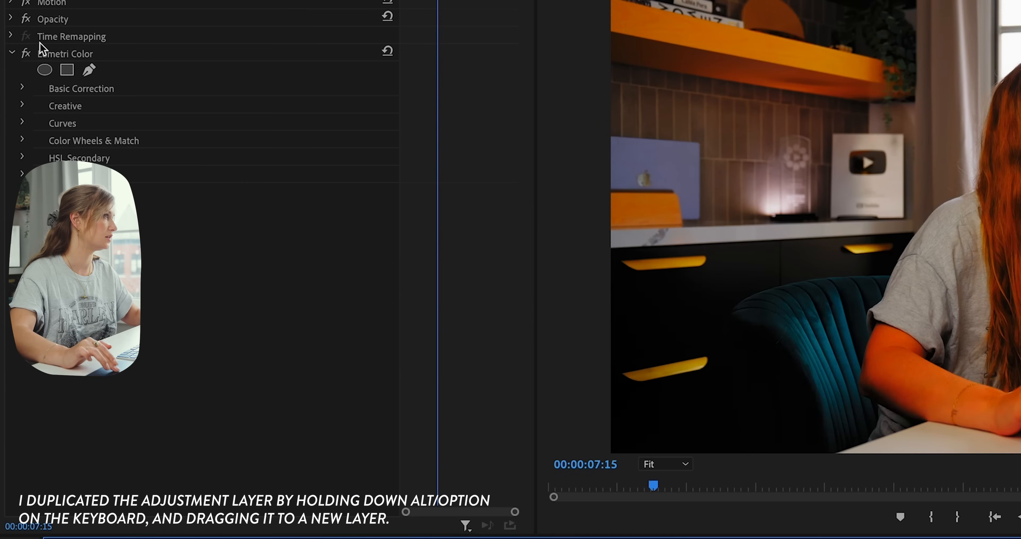
left_click(47, 55)
key("Delete")
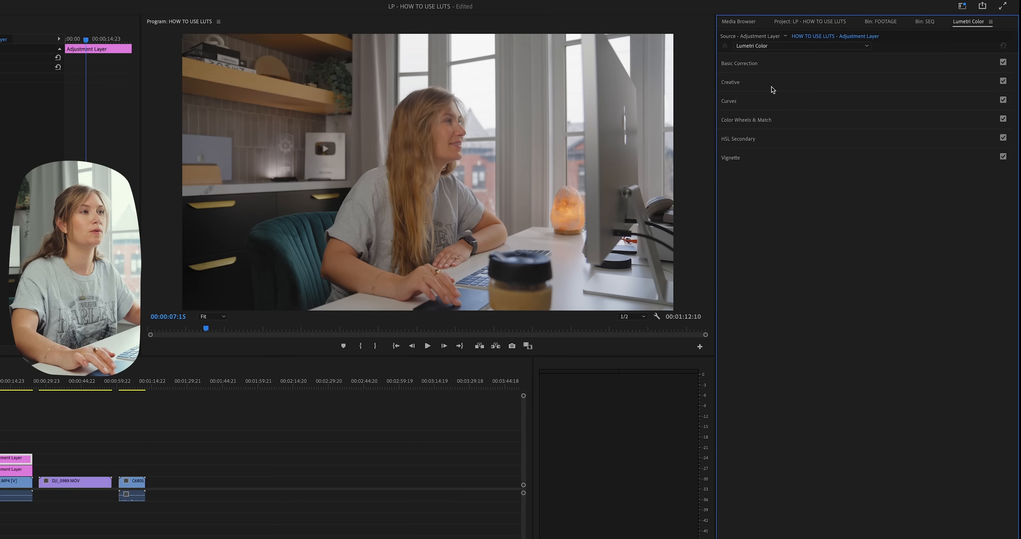
Load LP_SAGE.cube from the LUTS folder as the duplicate layer's Creative look and lower its intensity to about 63
left_click(773, 88)
left_click(761, 96)
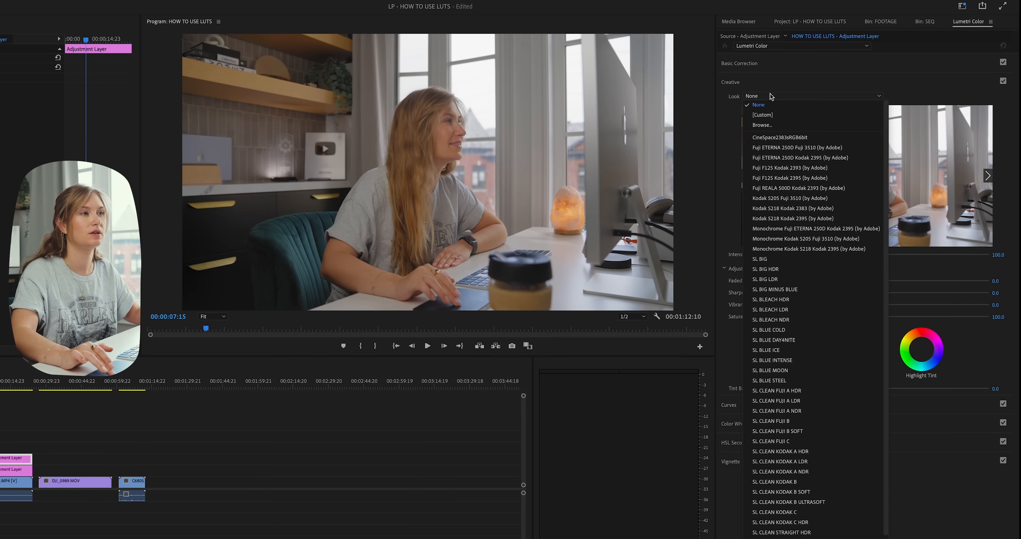
left_click(759, 124)
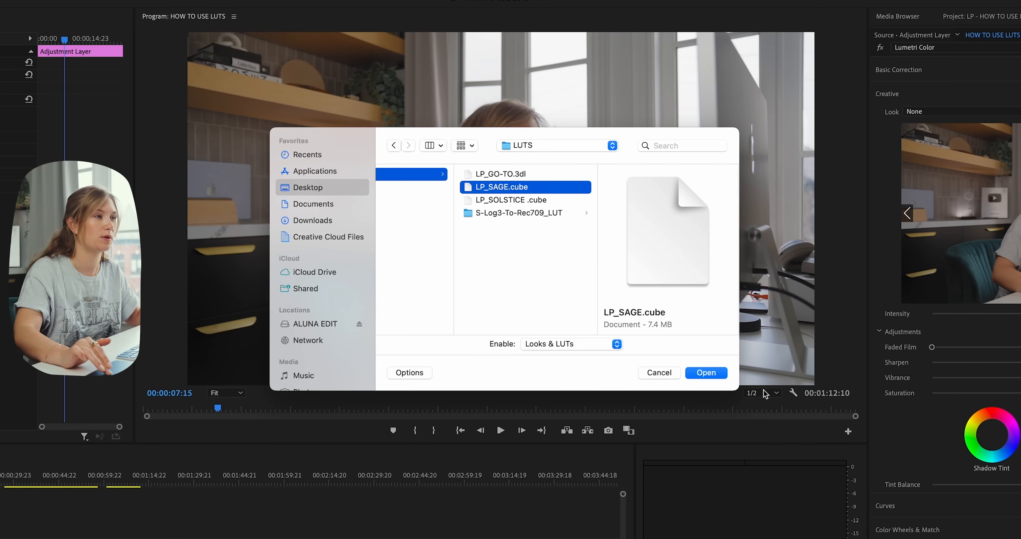
left_click(716, 370)
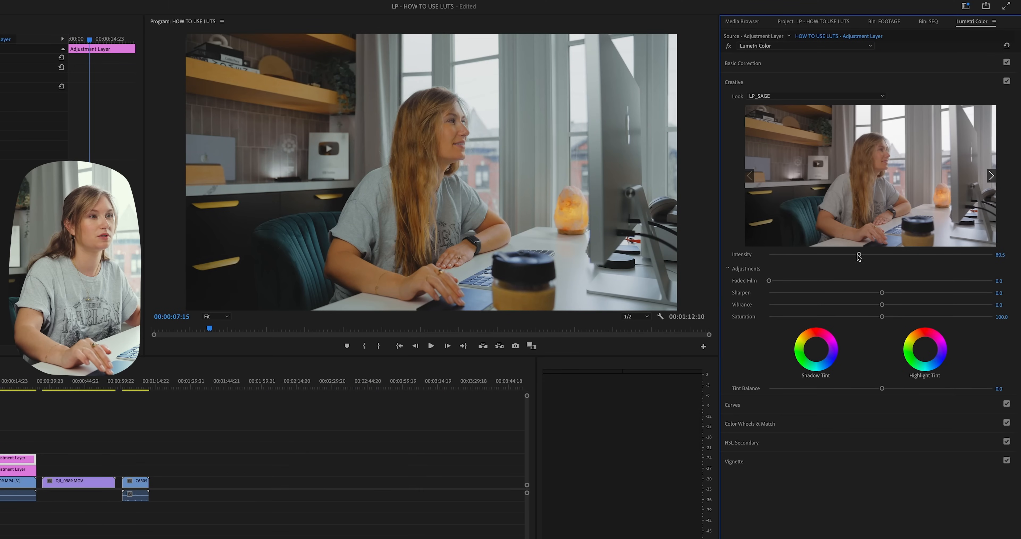
left_click_drag(859, 255, 844, 255)
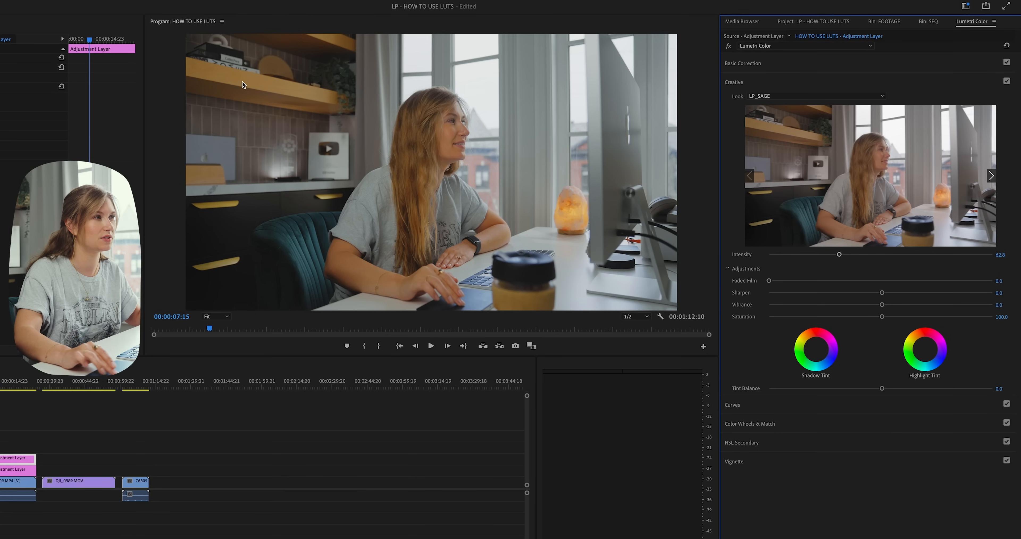
Try the red, yellow, green and cyan preset colour keys in HSL Secondary
left_click(801, 425)
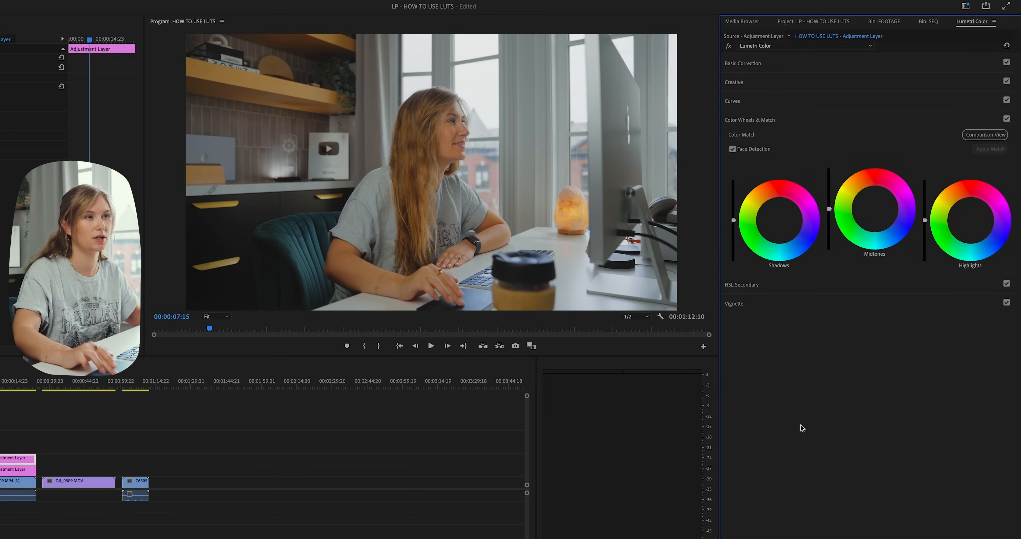
left_click(751, 123)
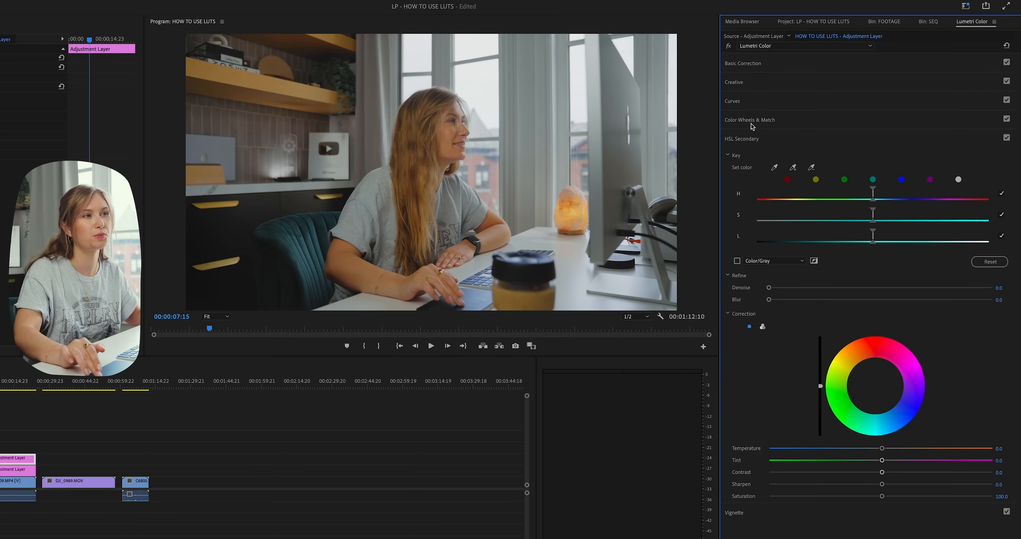
left_click(792, 179)
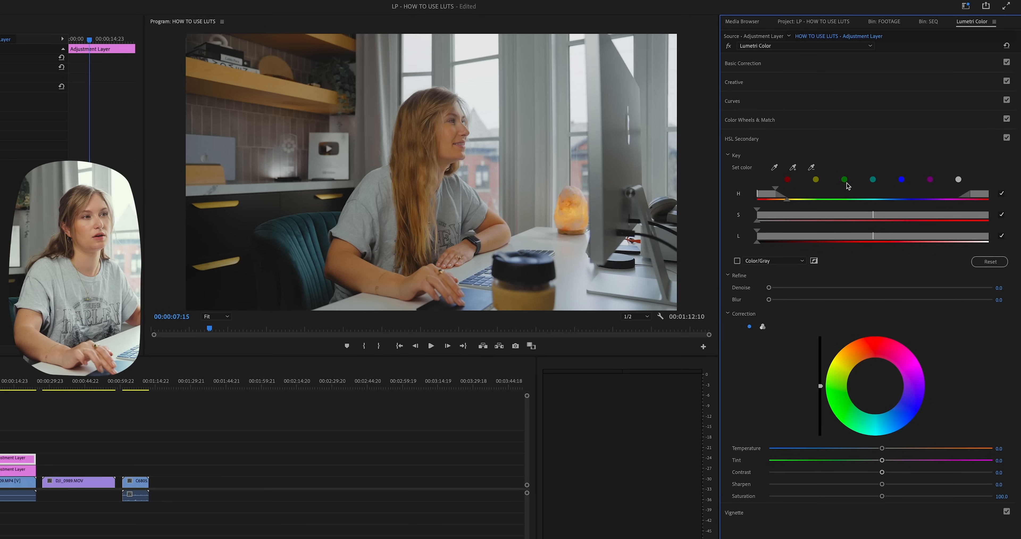
left_click(816, 179)
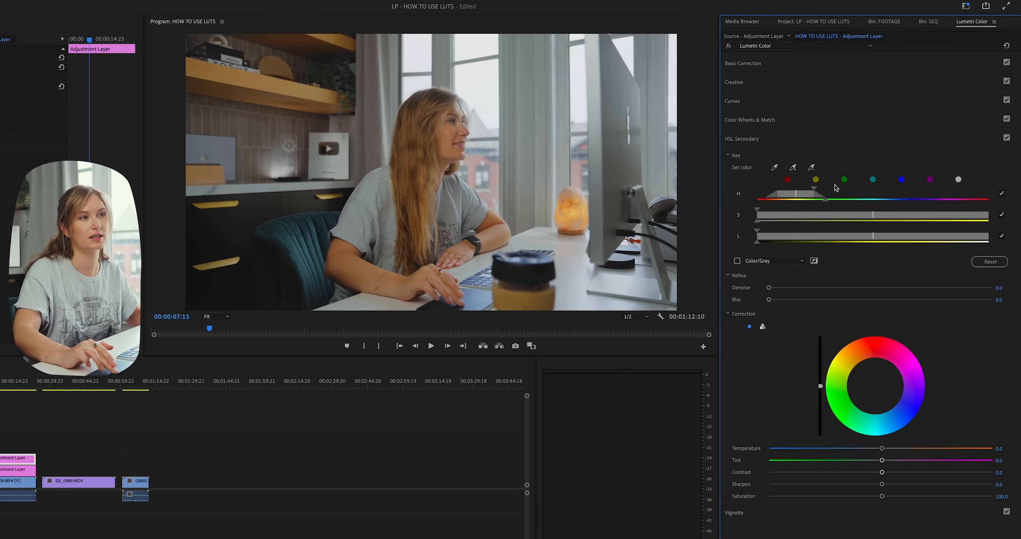
left_click(844, 179)
left_click(873, 179)
left_click(817, 180)
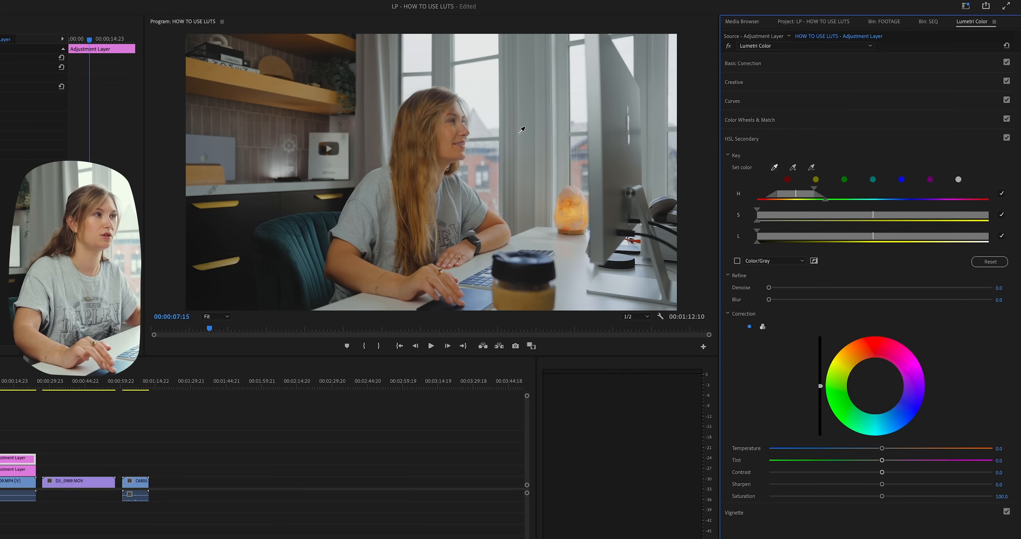
Key the orange tones in HSL Secondary by sampling the woman's hair and show the key as a Color/Gray mask
left_click(427, 148)
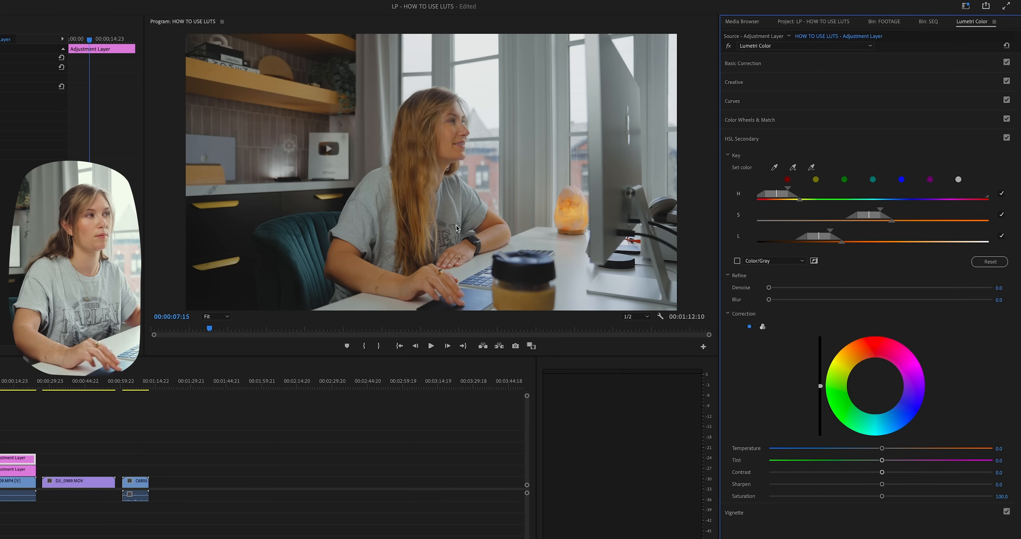
left_click(738, 262)
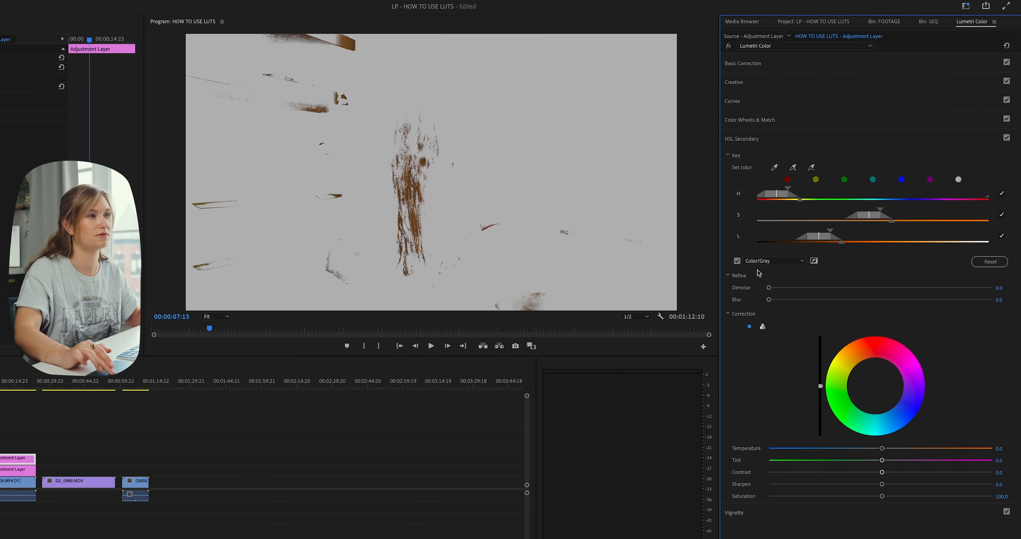
left_click(737, 261)
left_click(737, 261)
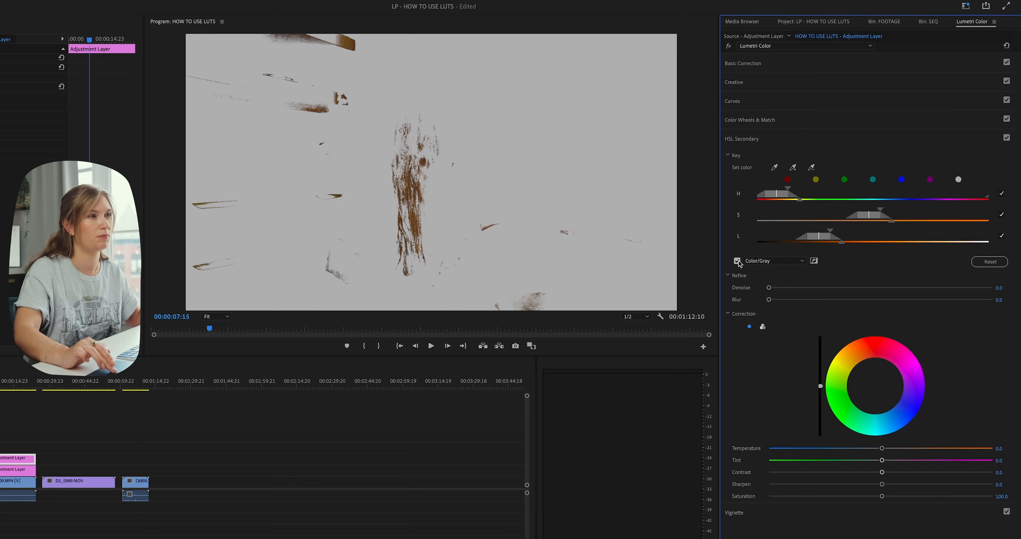
Widen the HSL key's hue range and refine its mask with denoise at about 82 and blur at about 17
left_click_drag(789, 191, 799, 191)
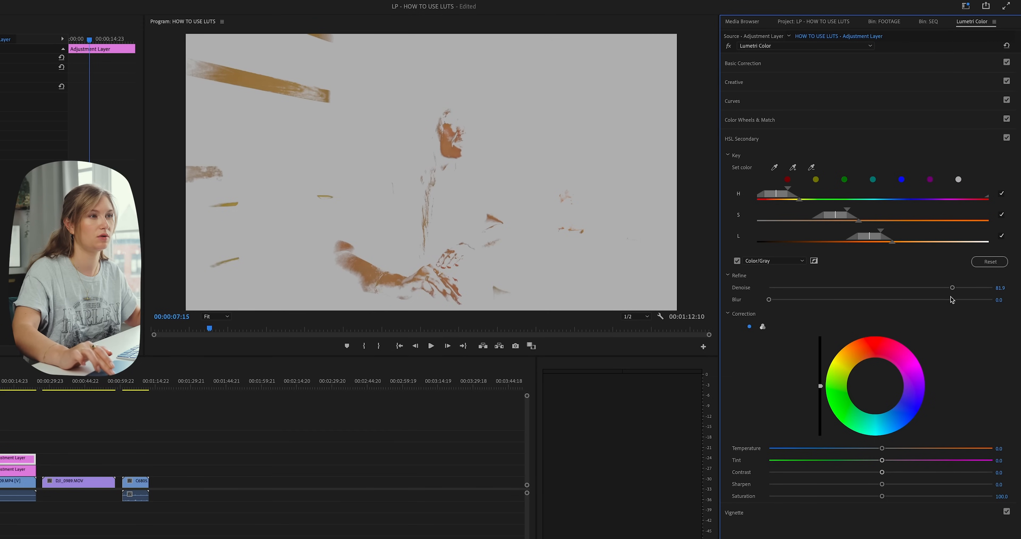
left_click_drag(771, 300, 938, 300)
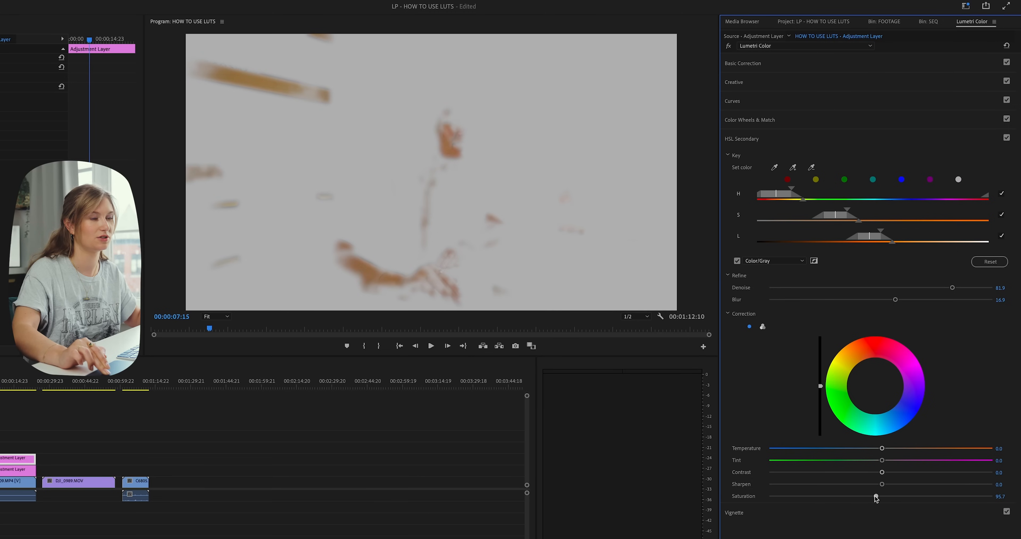
Lower the keyed tones' saturation to about 23, checking the correction with the Color/Gray mask on and off
left_click(738, 261)
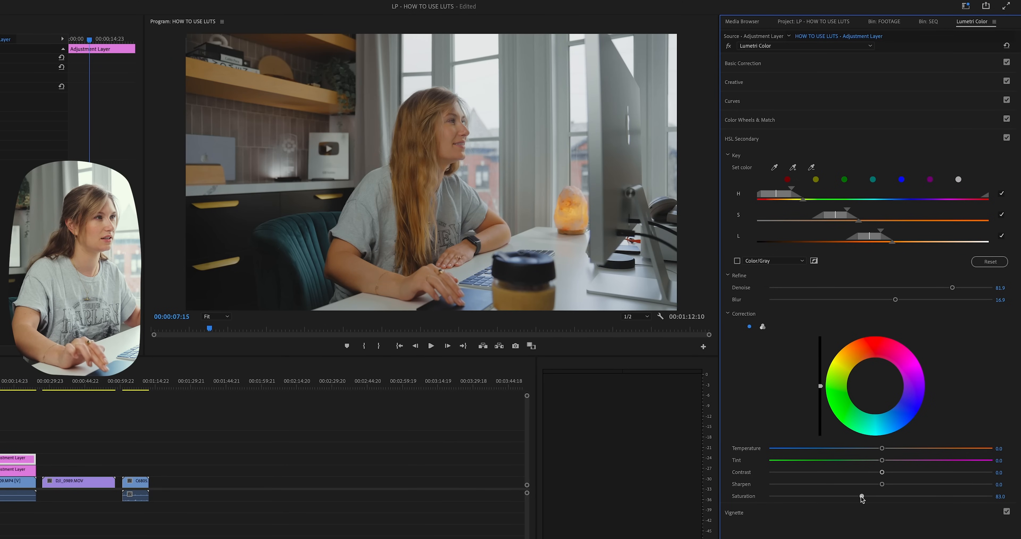
left_click(737, 261)
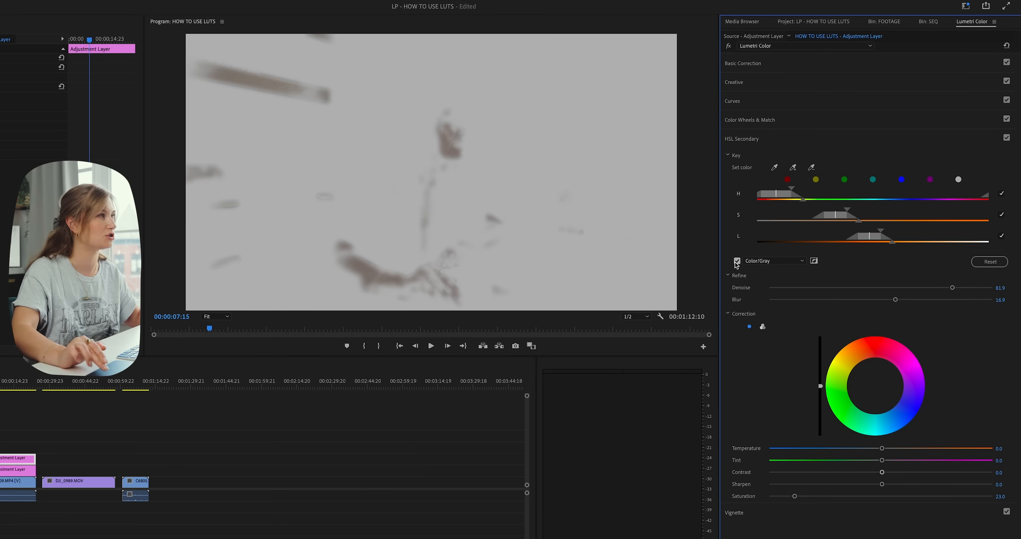
left_click(738, 261)
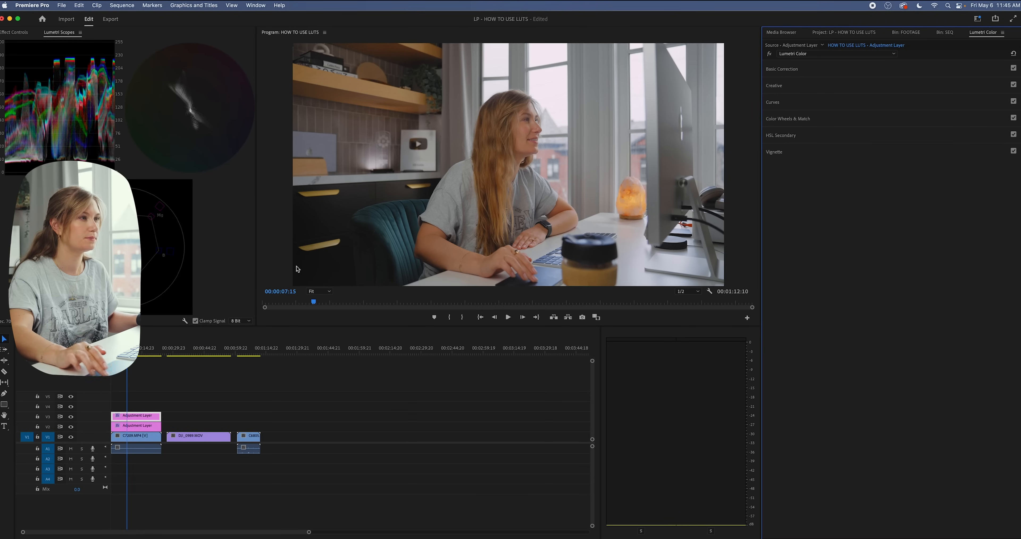
Move the playhead to the start of the sequence at 00:00:00:00
left_click_drag(127, 349, 111, 348)
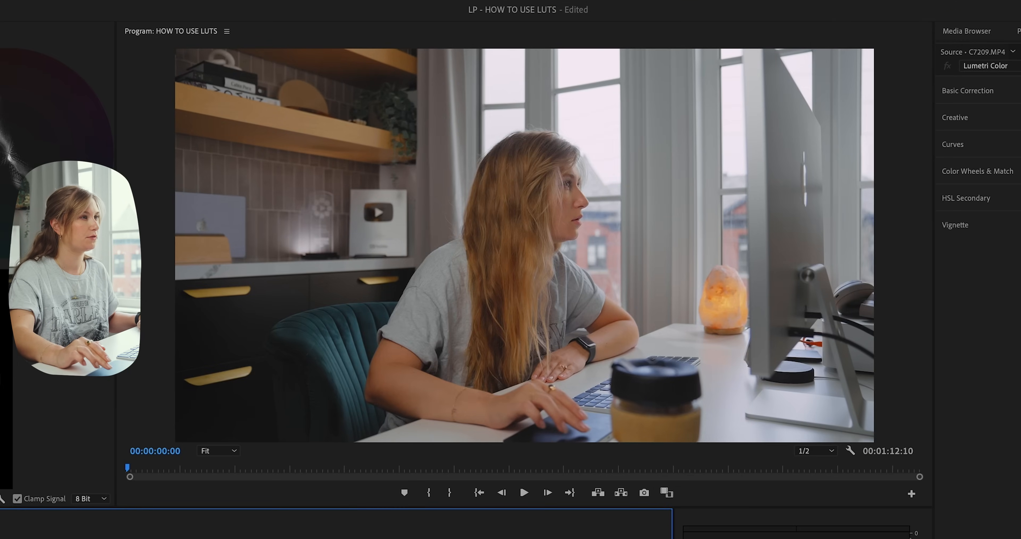
Play back the graded C7209.MP4 clip and compare it with the V3 and V2 adjustment layer tracks hidden and shown
key("space")
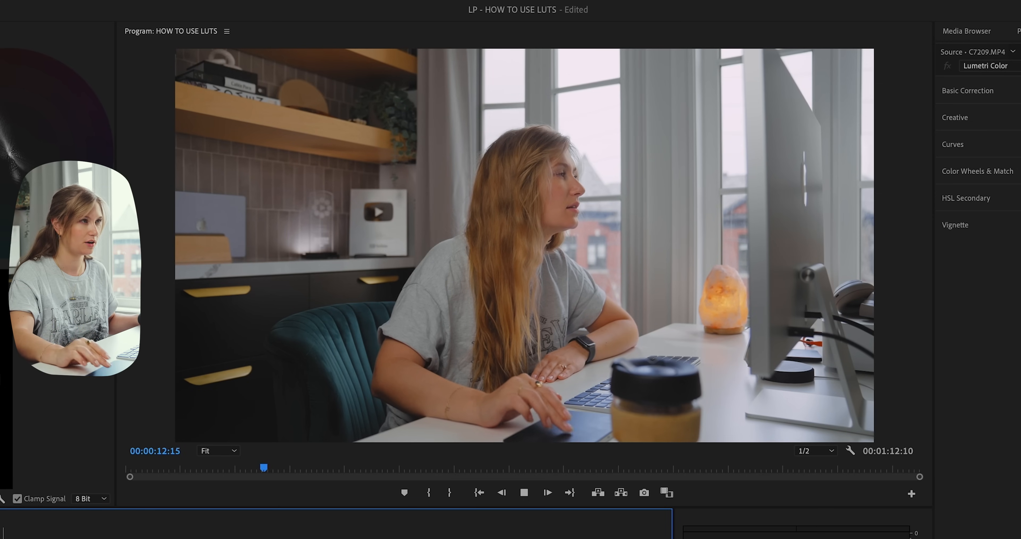
key("space")
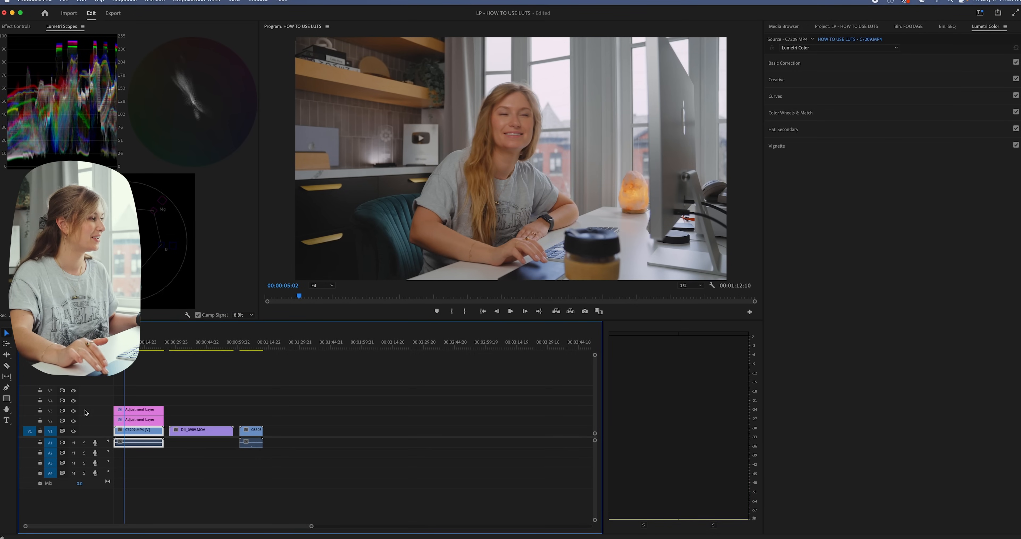
left_click(74, 411)
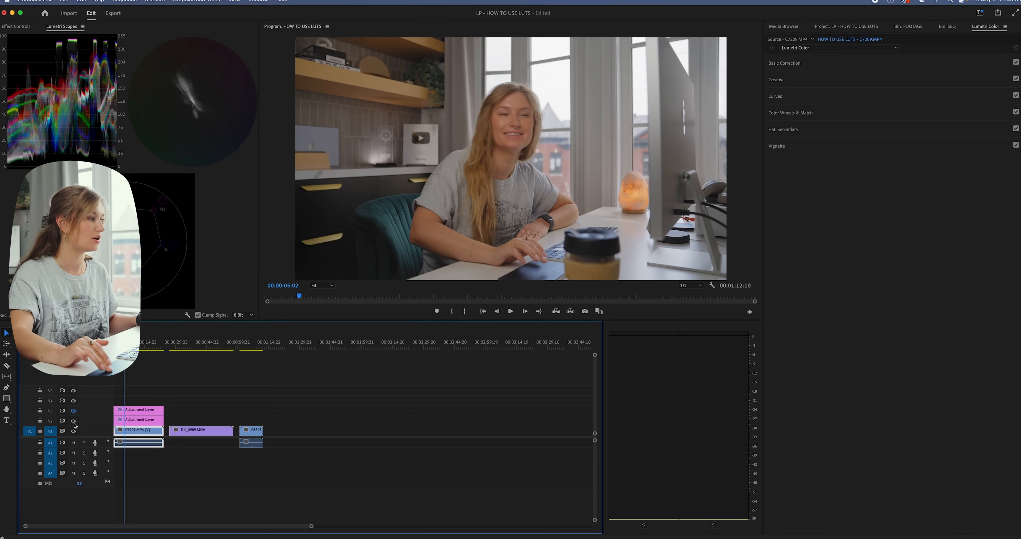
left_click(73, 422)
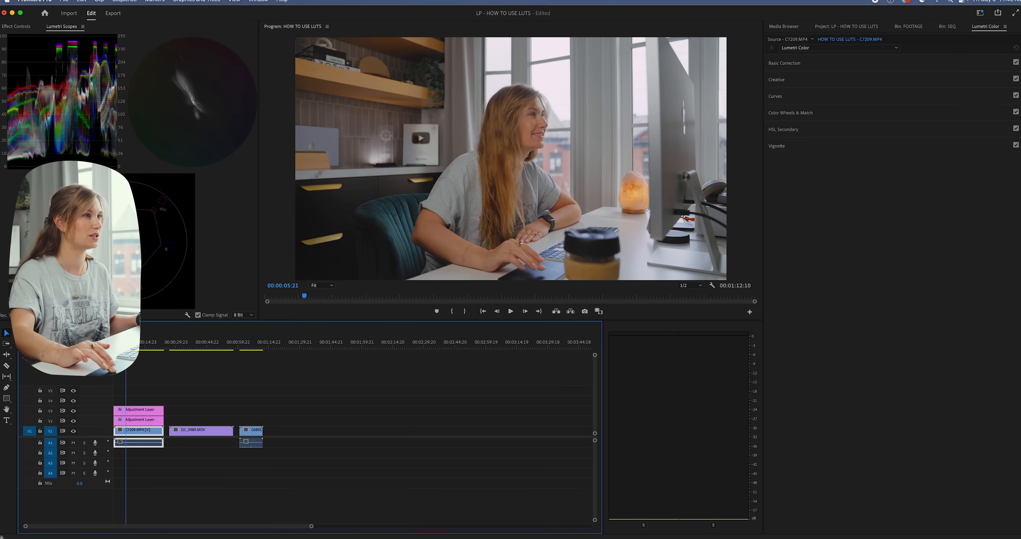
key("space")
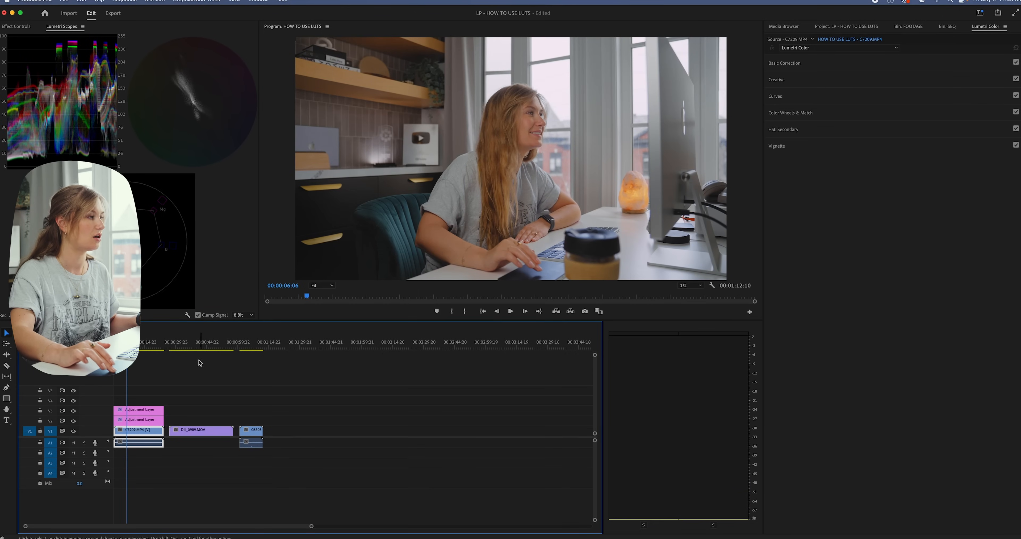
Play the DJI_0989.MOV drone clip from near its start and toggle the adjustment layer tracks' visibility to compare the grade
left_click(182, 348)
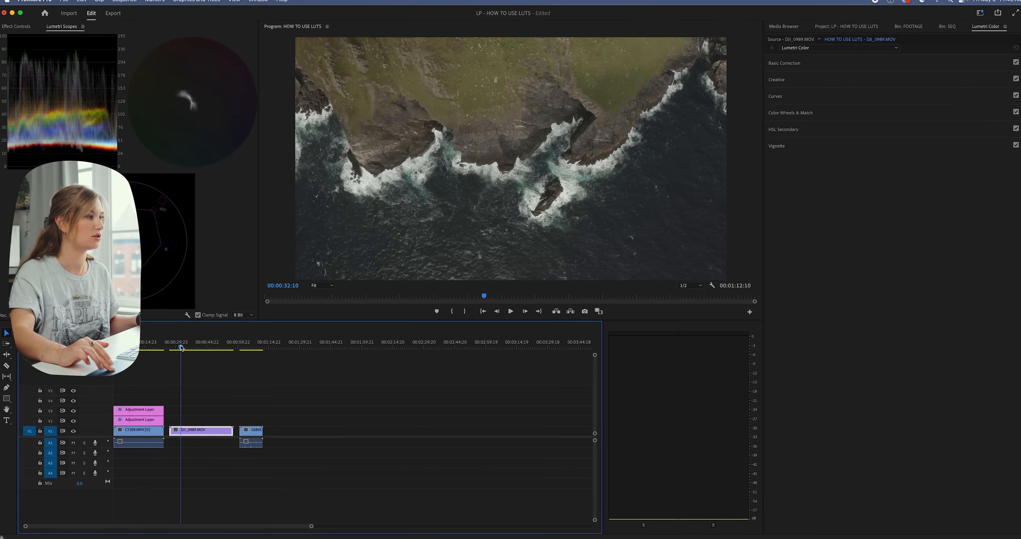
left_click_drag(182, 348, 182, 348)
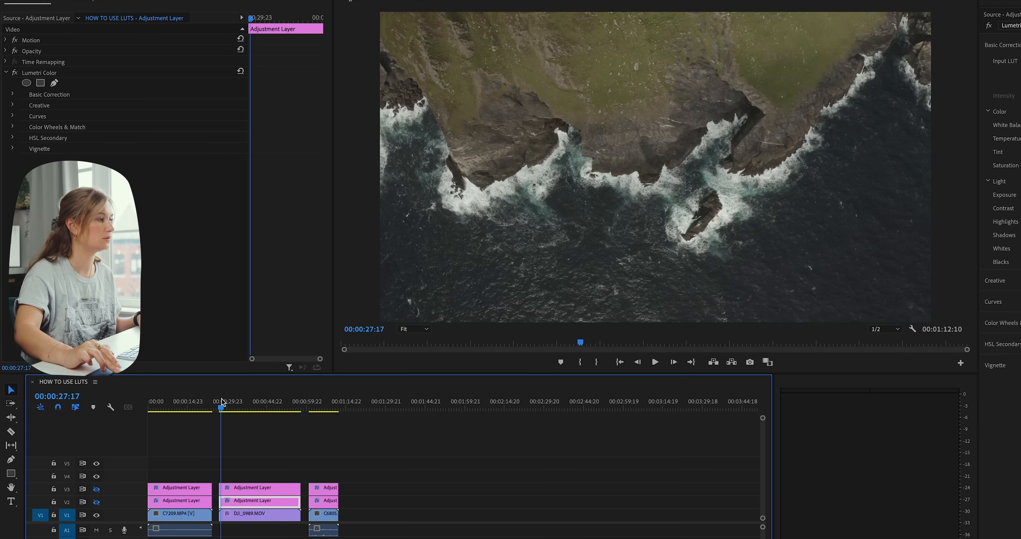
left_click(221, 401)
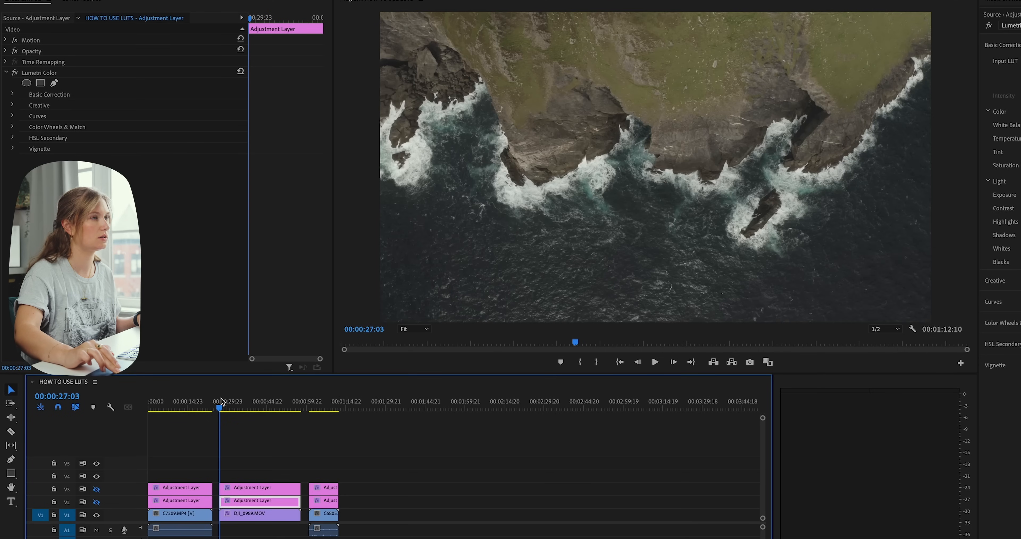
left_click_drag(221, 400, 222, 400)
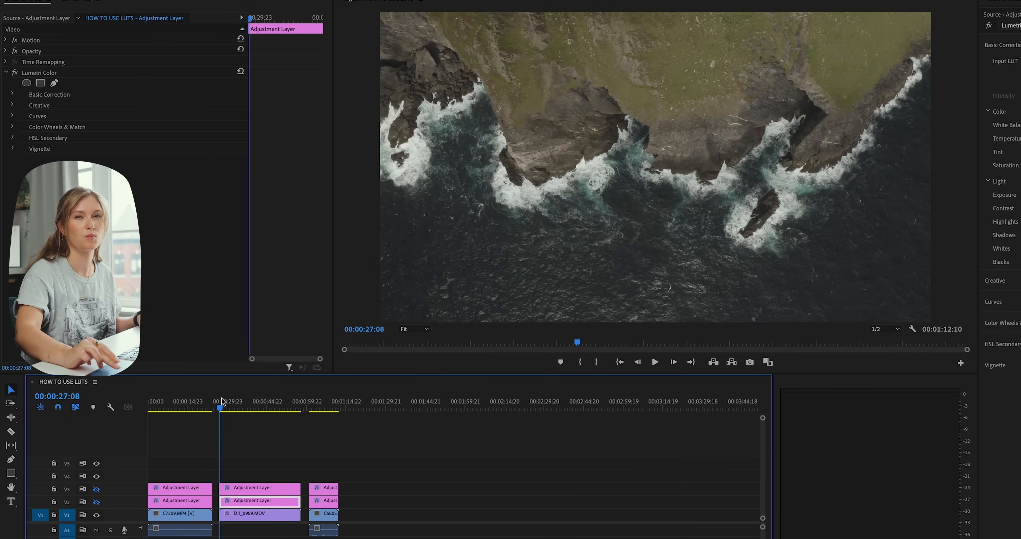
key("space")
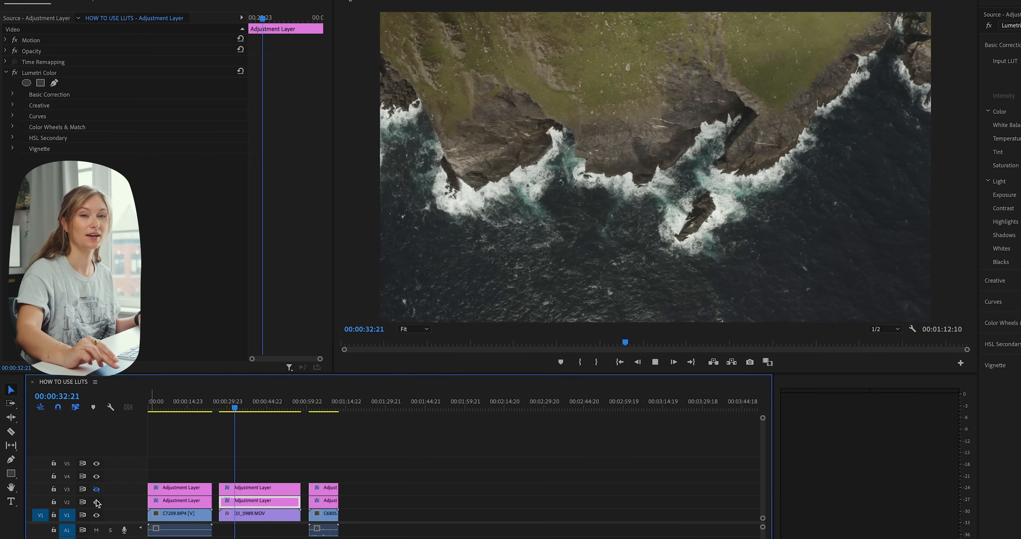
left_click(97, 490)
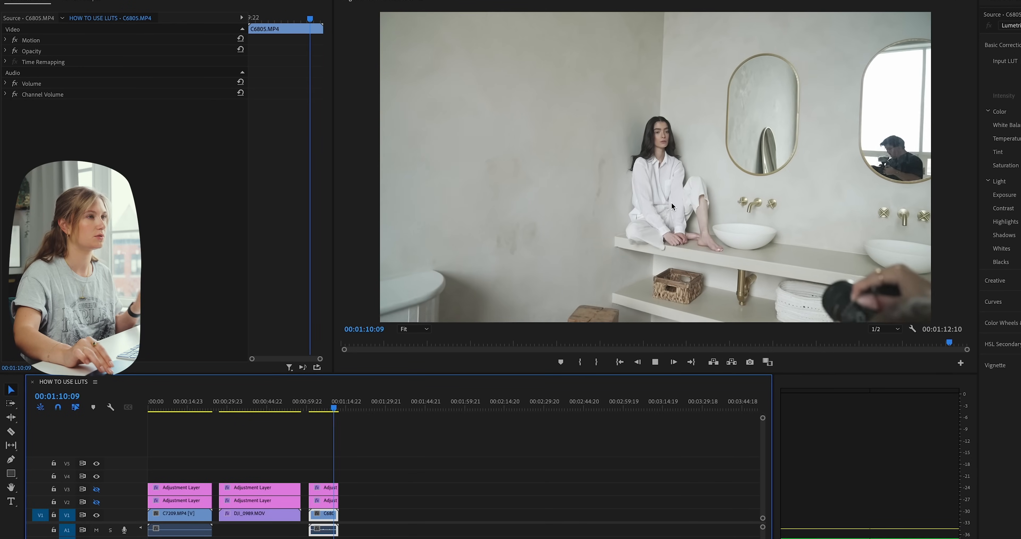
Play C6805.MP4 from near its start while showing the V2 and V3 adjustment layer tracks again one after the other
left_click(310, 406)
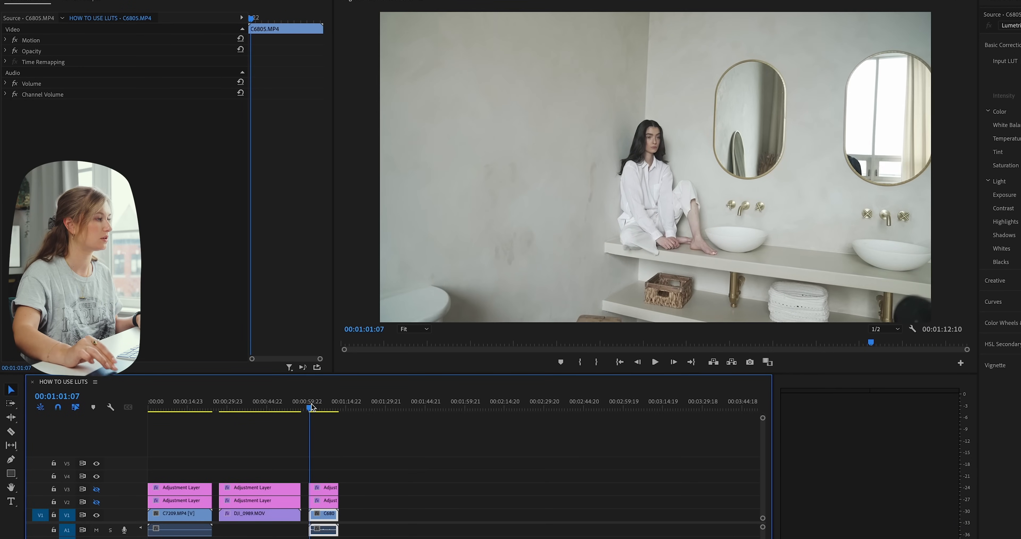
left_click(96, 501)
key("space")
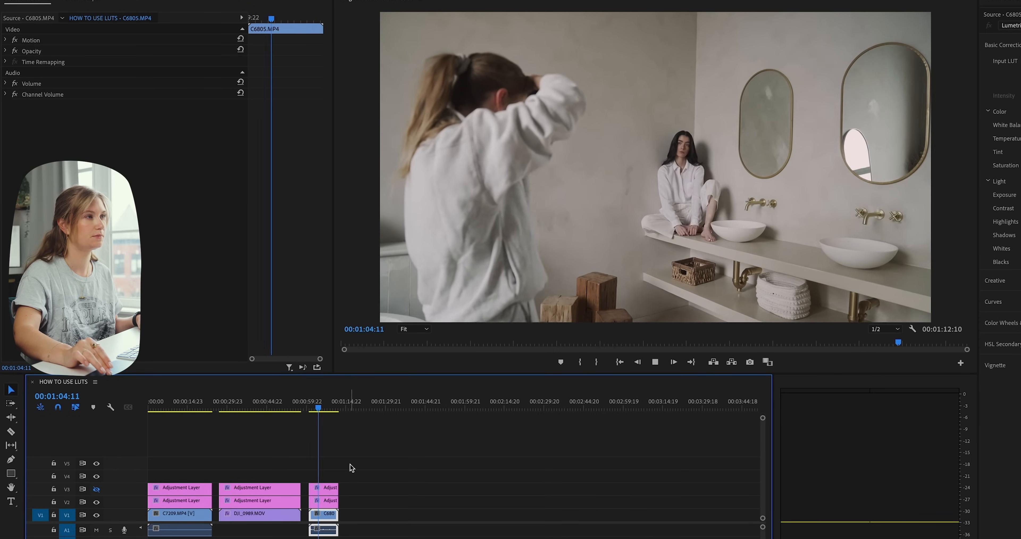
left_click(96, 489)
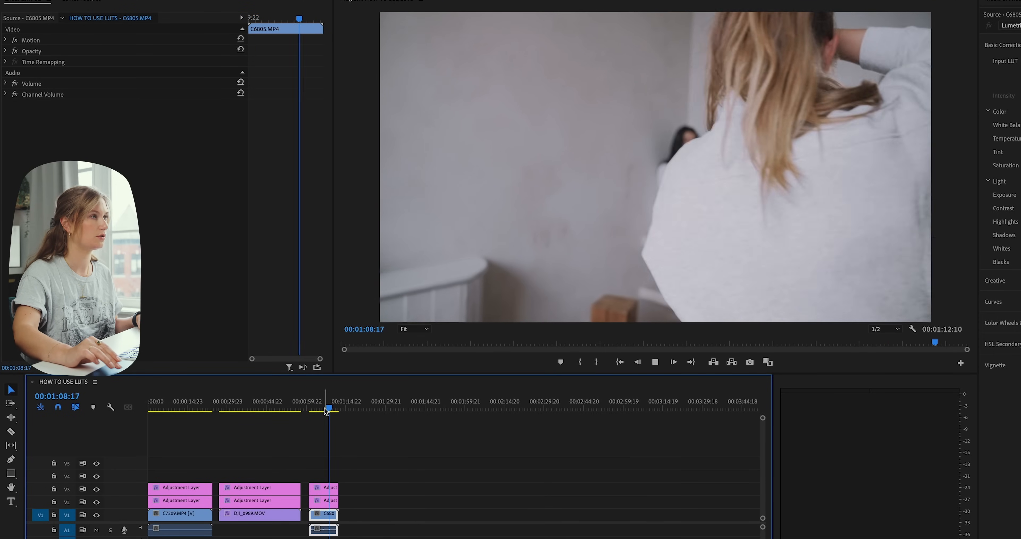
Replay the C6805.MP4 clip with both adjustment layers visible to review its finished grade
left_click(312, 407)
key("space")
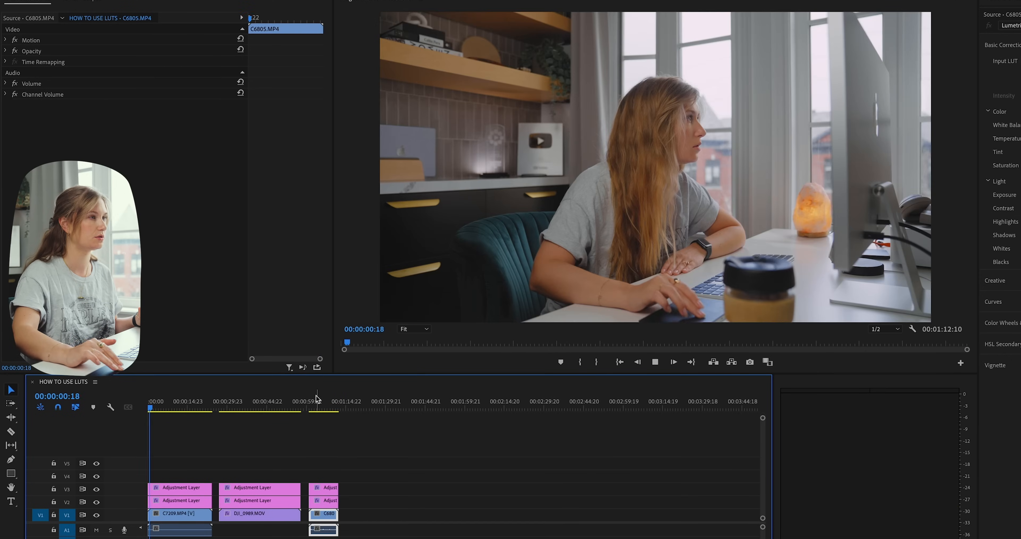
left_click(318, 402)
key("space")
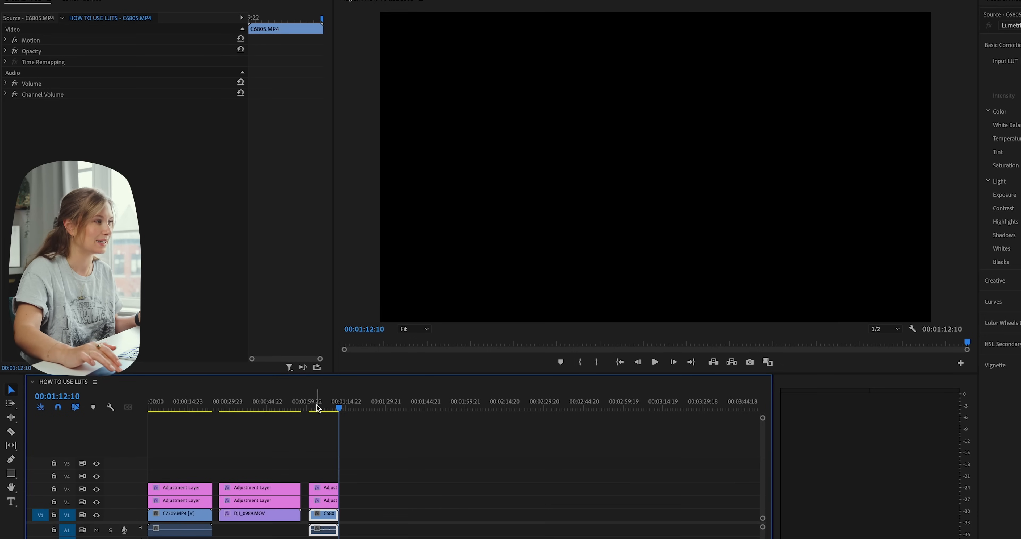
left_click(317, 407)
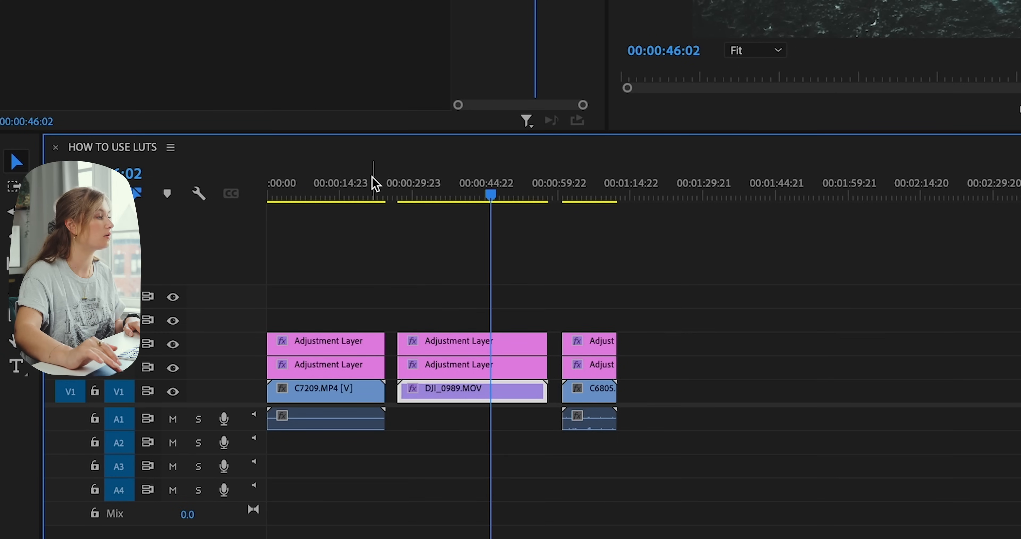
Delete the C7209.MP4 clip from the sequence together with its audio and the two adjustment layers above it
left_click_drag(336, 296, 289, 457)
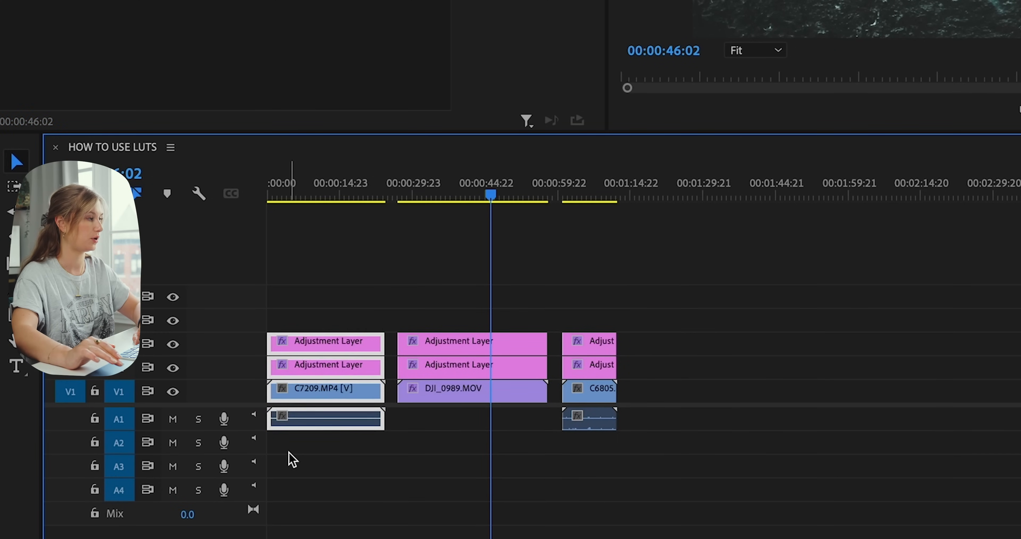
key("Delete")
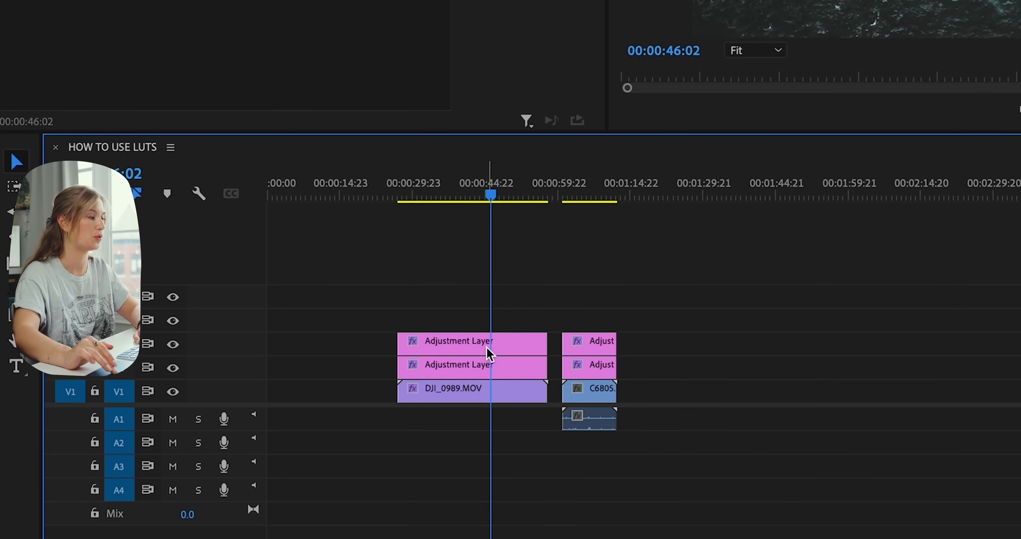